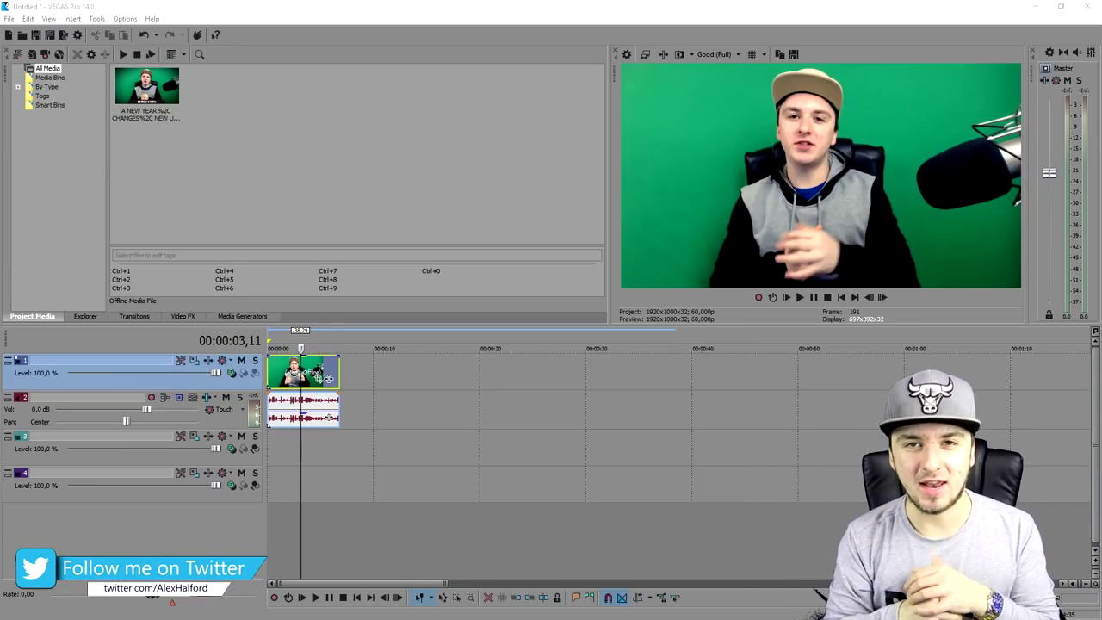
Add the Blue Solid Color preset from Media Generators onto track 3.
scroll(368, 455, "up", 5)
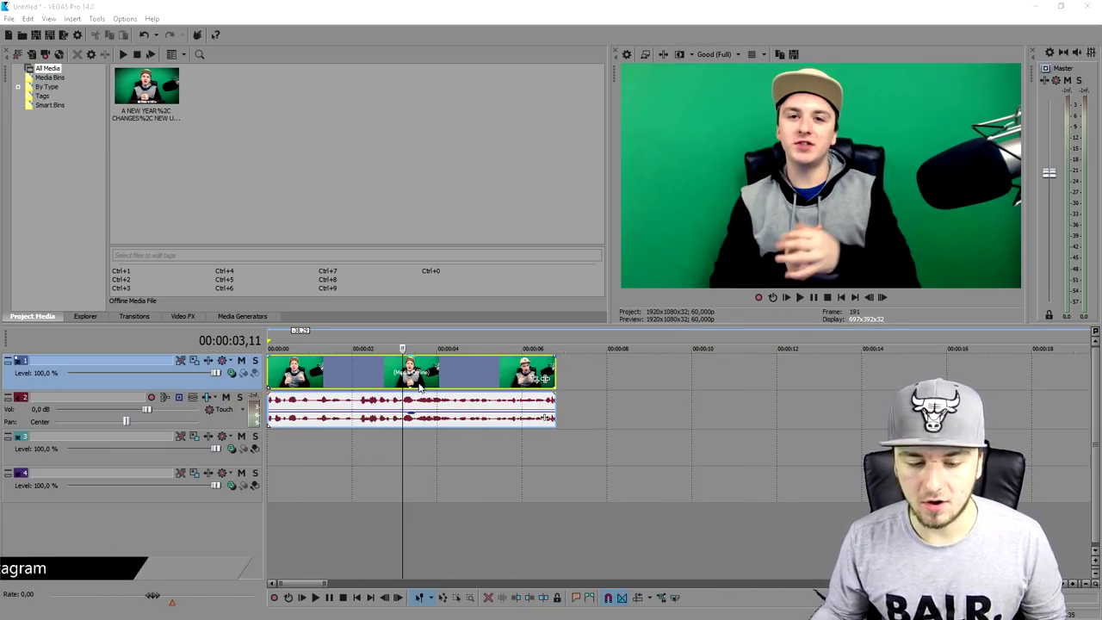
left_click(379, 375)
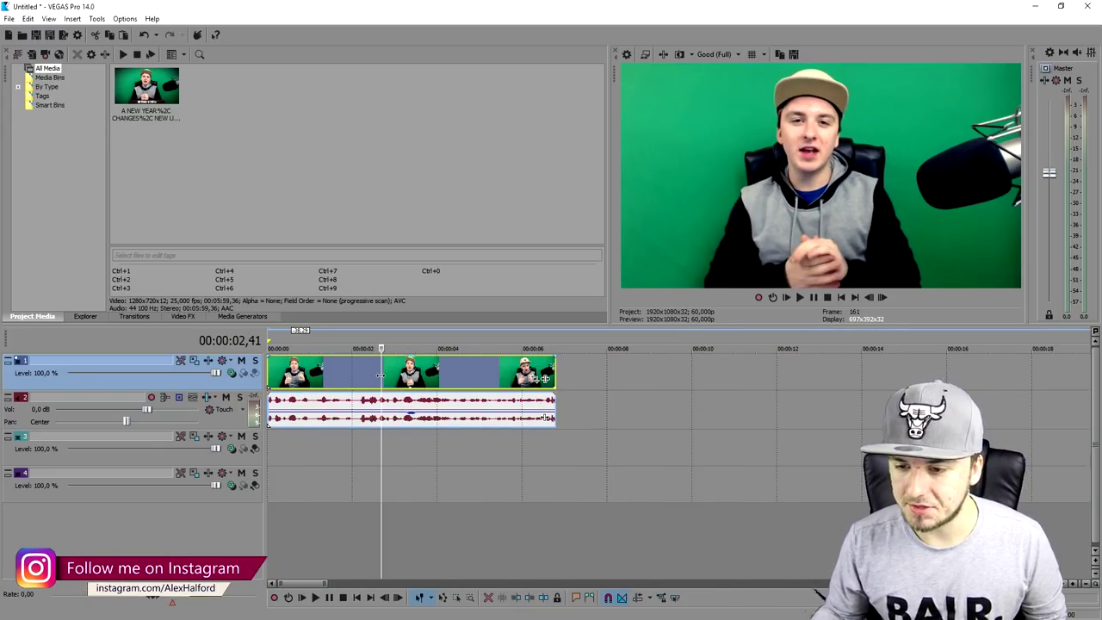
left_click(397, 377)
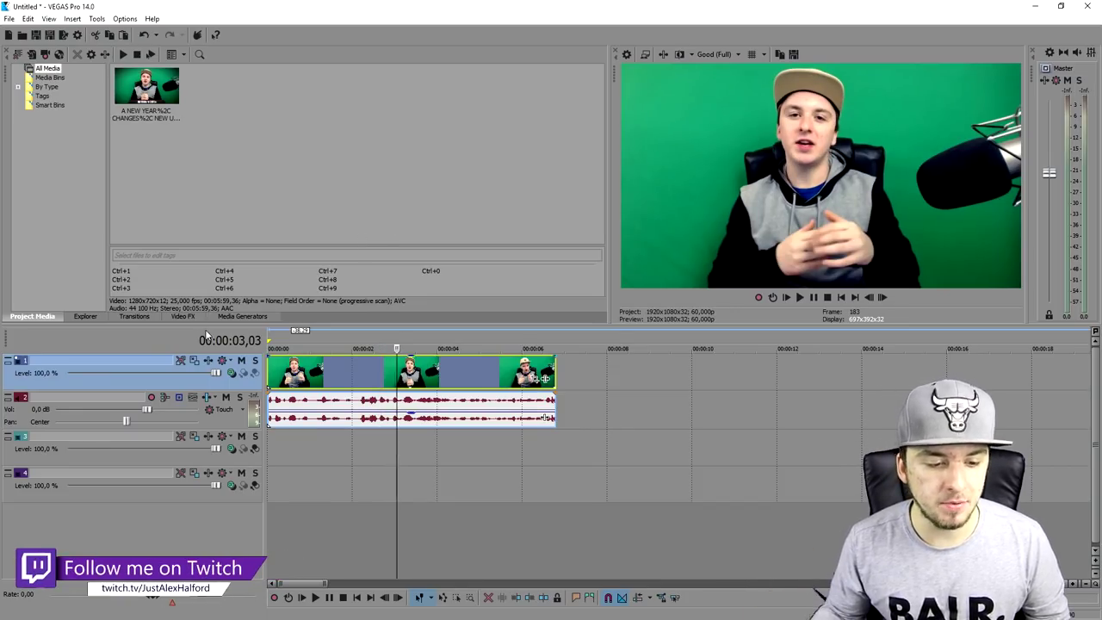
left_click(239, 316)
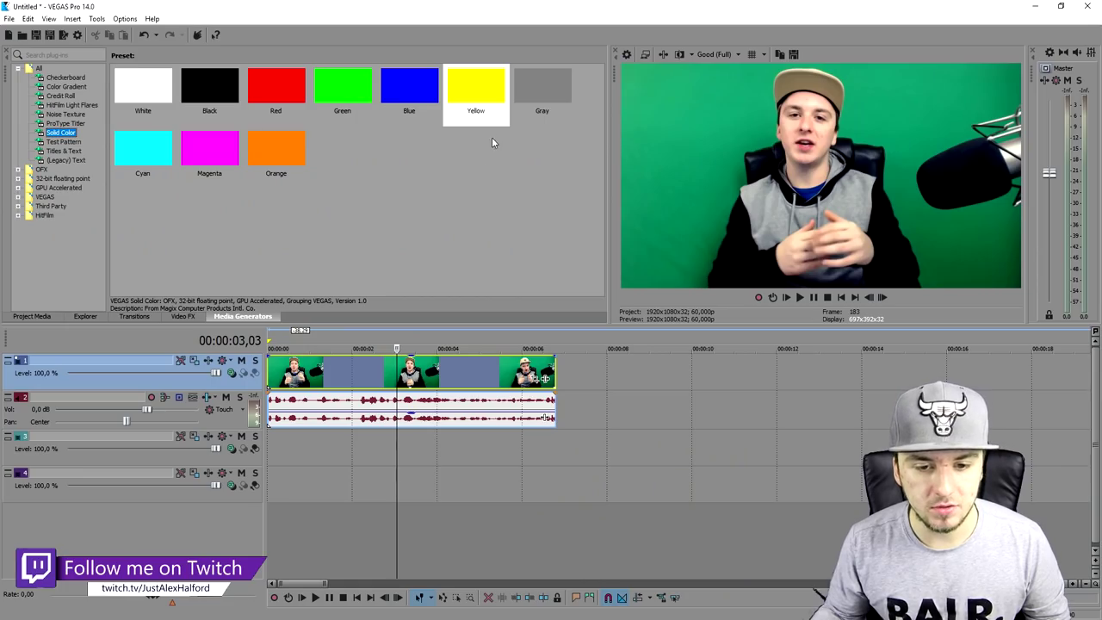
left_click(407, 93)
left_click_drag(405, 88, 302, 447)
Trim the blue background event to end with the green-screen clip at 00:00:03,53.
left_click(329, 439)
left_click(362, 449)
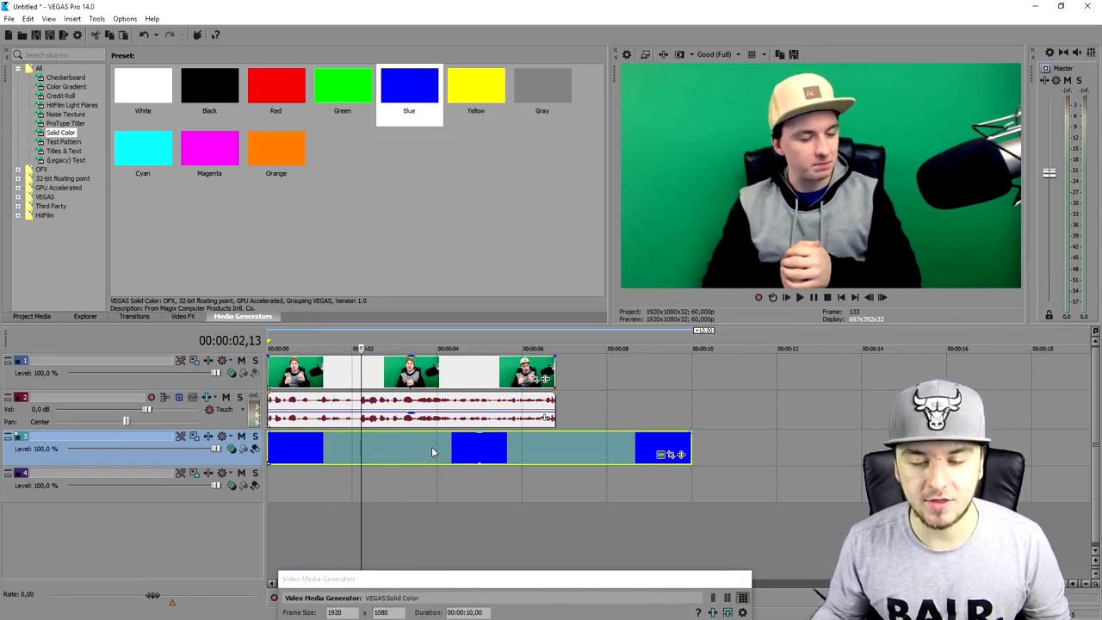
left_click(432, 449)
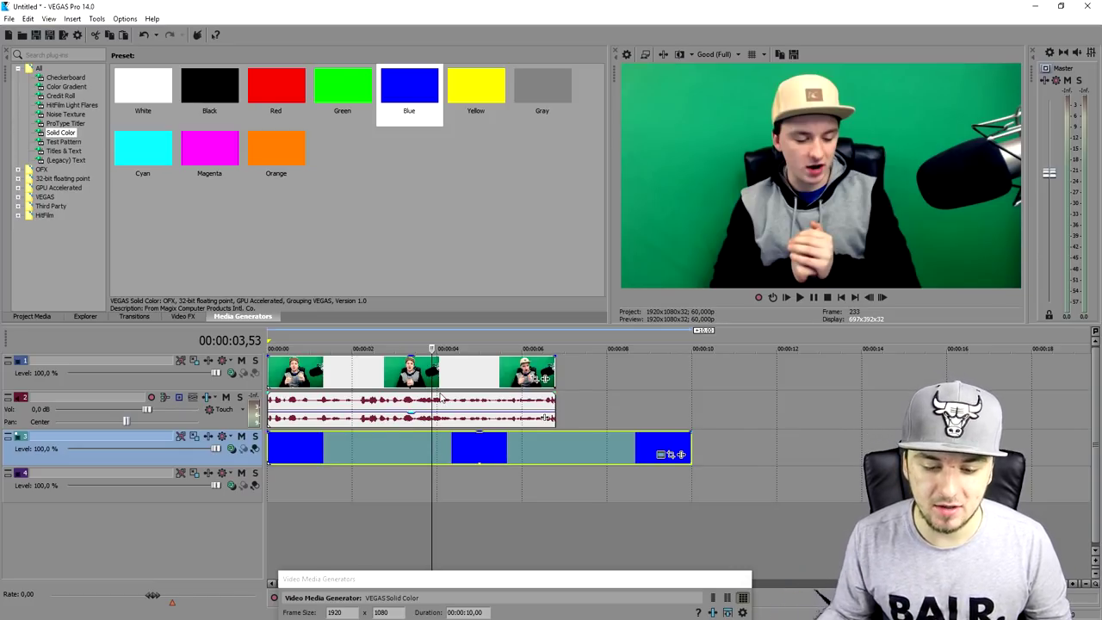
left_click(745, 578)
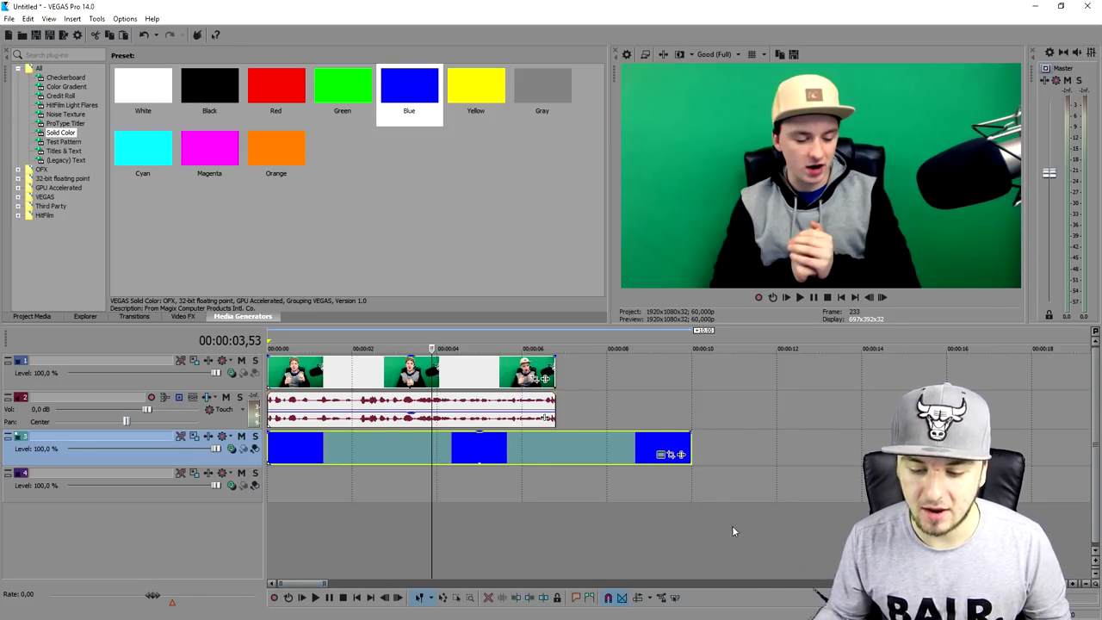
left_click_drag(690, 447, 555, 447)
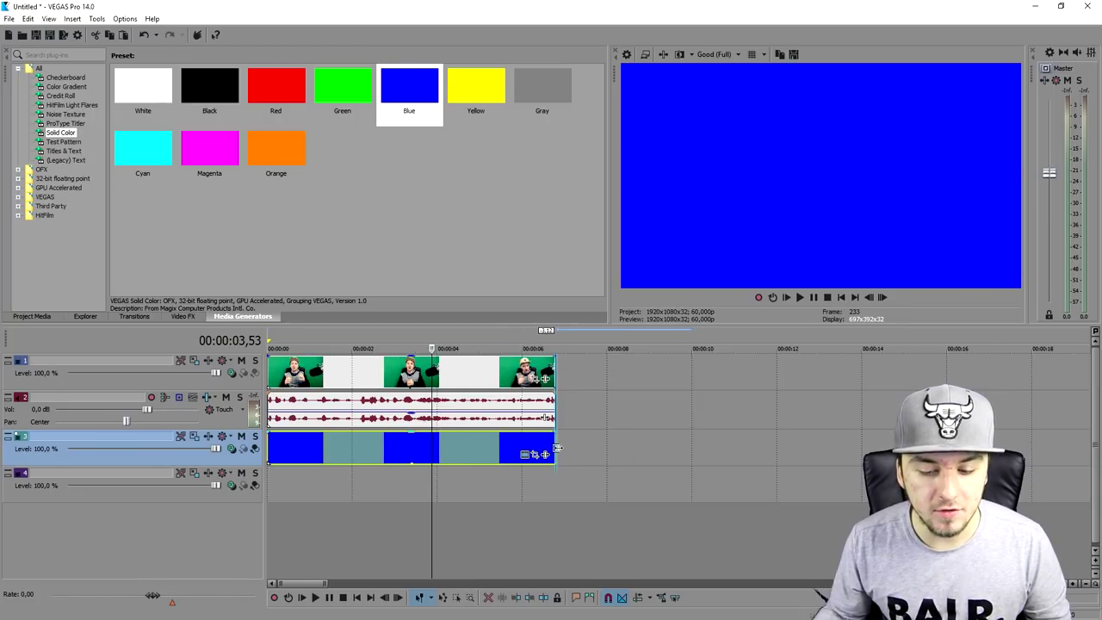
Apply Chroma Keyer from Video FX to the green-screen clip, temporarily bypassing it.
left_click(181, 316)
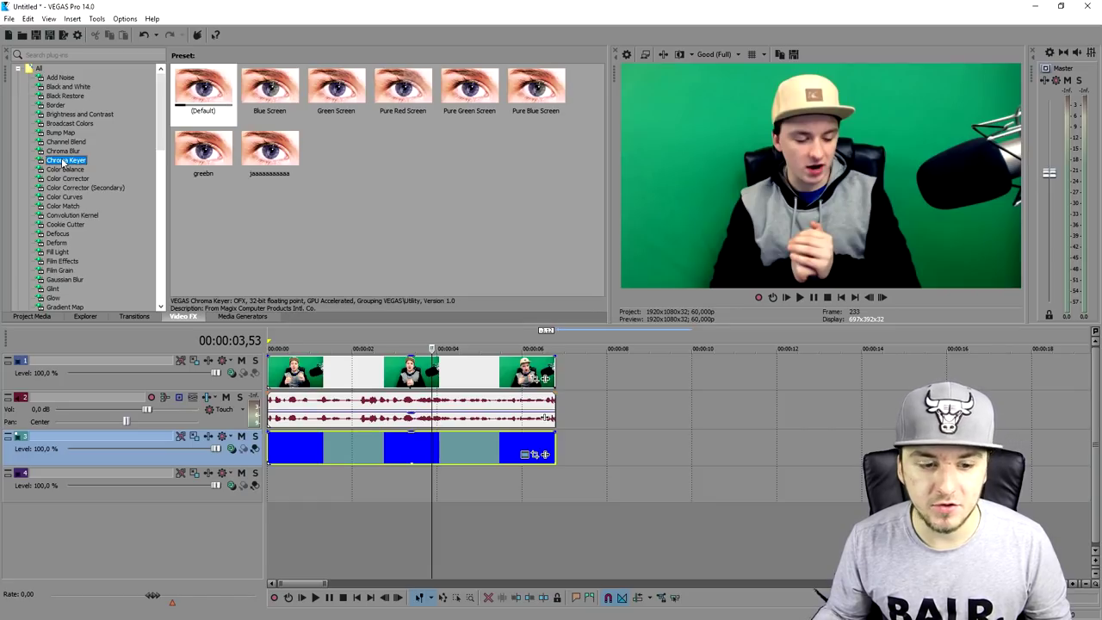
left_click_drag(160, 204, 398, 373)
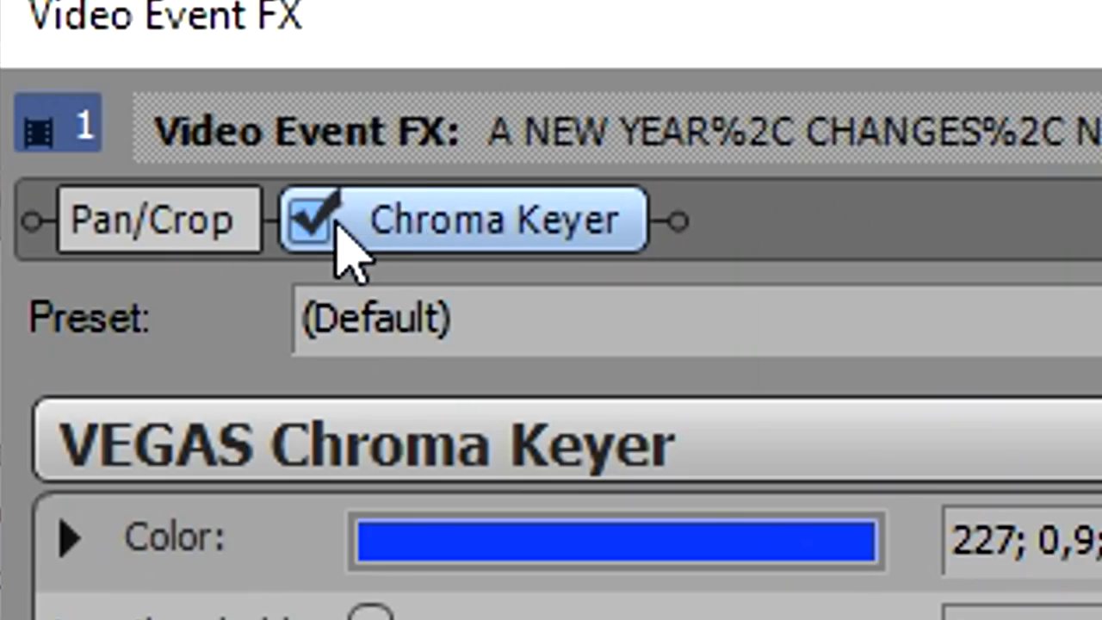
left_click(310, 221)
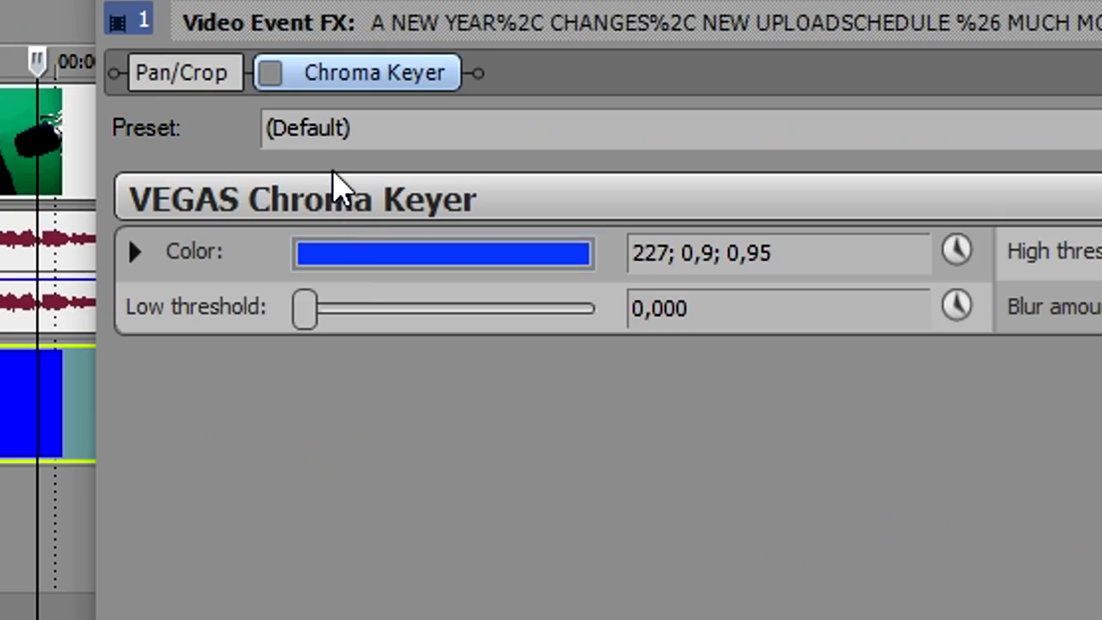
Sample the backdrop's green as the key colour (162; 0,81; 0,6) with the eyedropper.
left_click(414, 266)
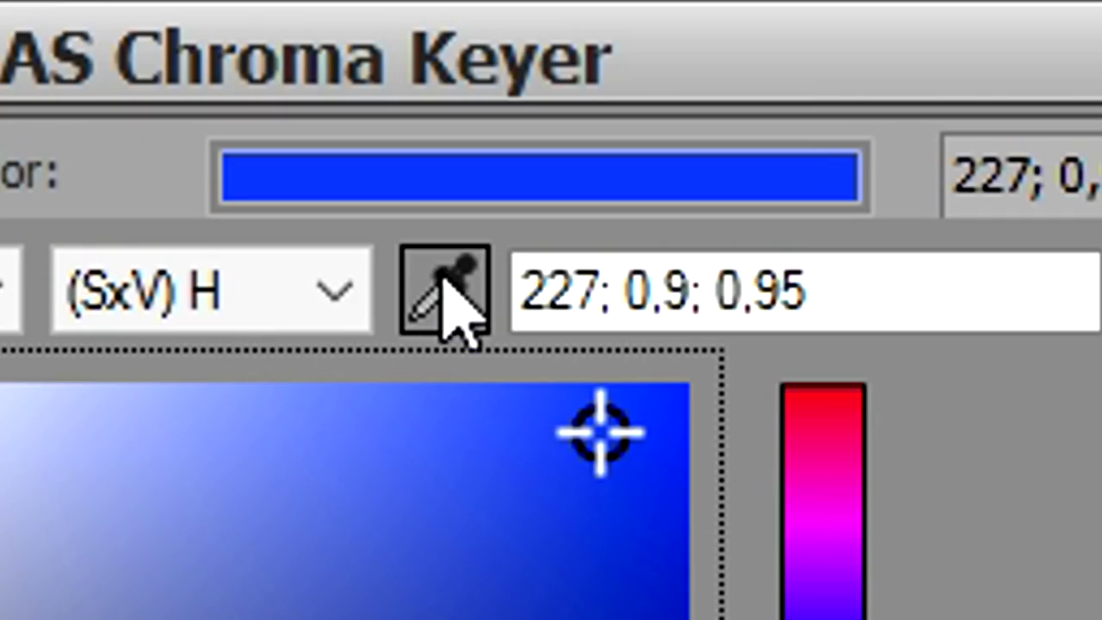
left_click(445, 284)
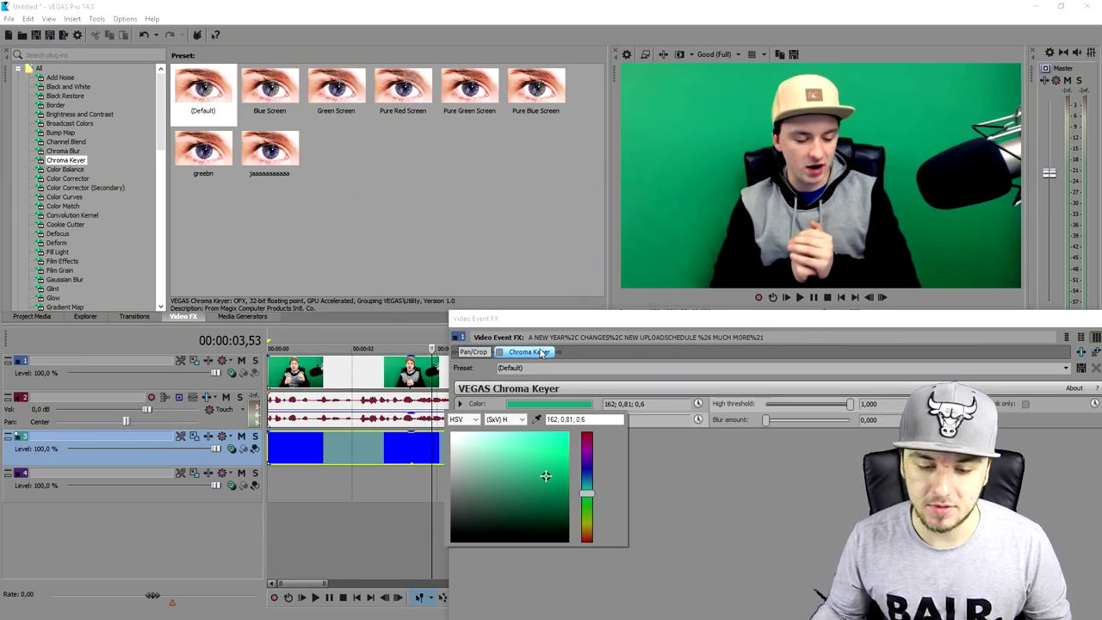
left_click(499, 360)
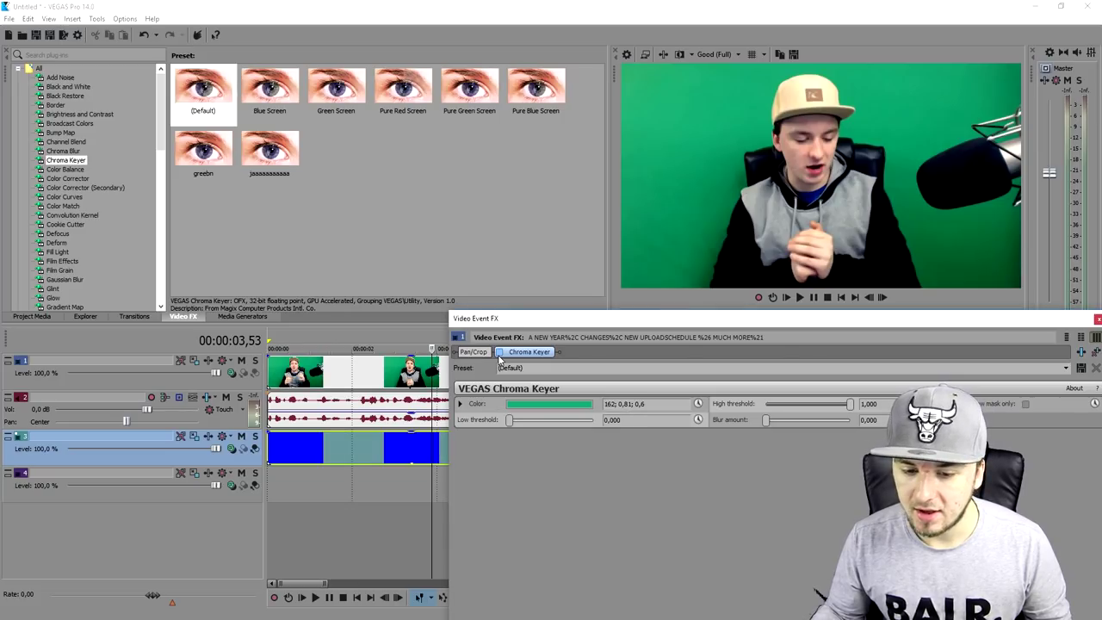
Re-enable Chroma Keyer, adjust the low threshold and lower the high threshold to 0,565.
left_click(500, 353)
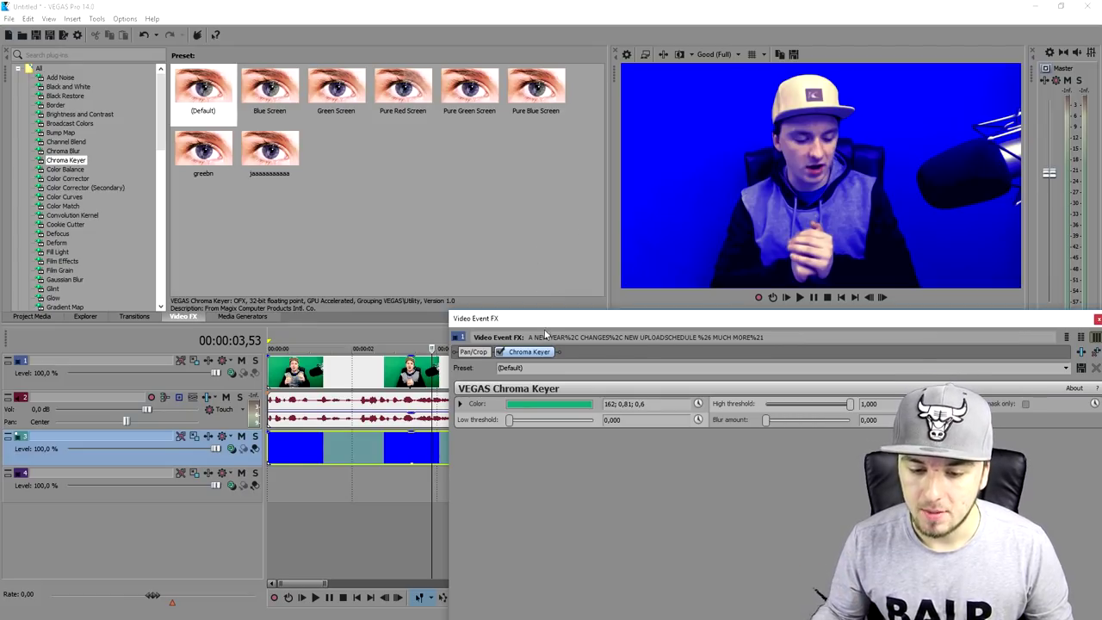
left_click_drag(544, 329, 426, 324)
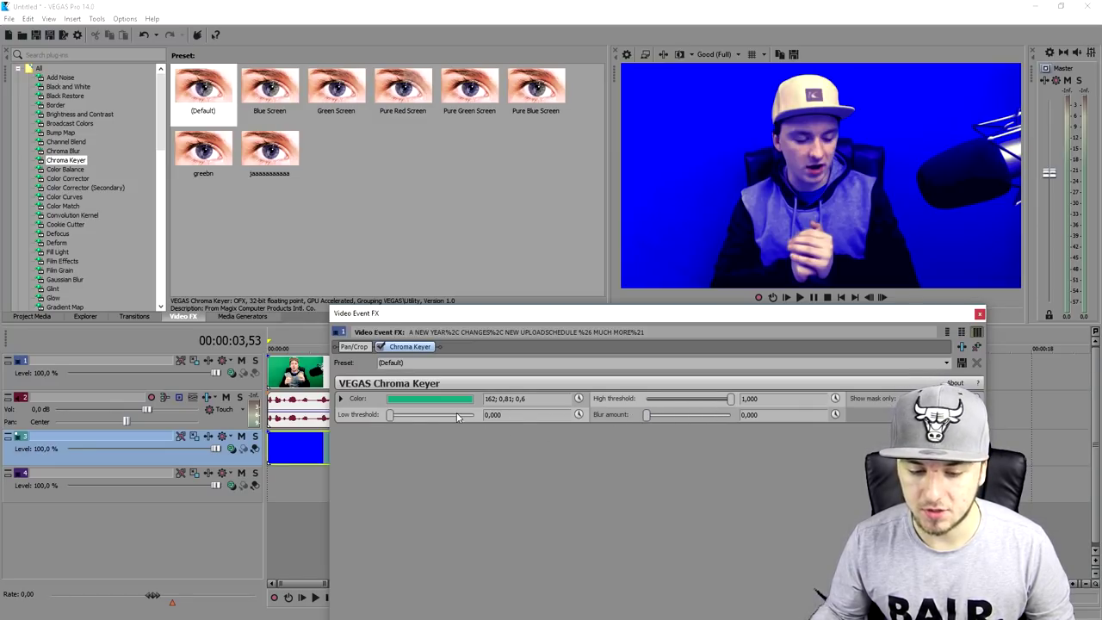
left_click_drag(495, 313, 571, 354)
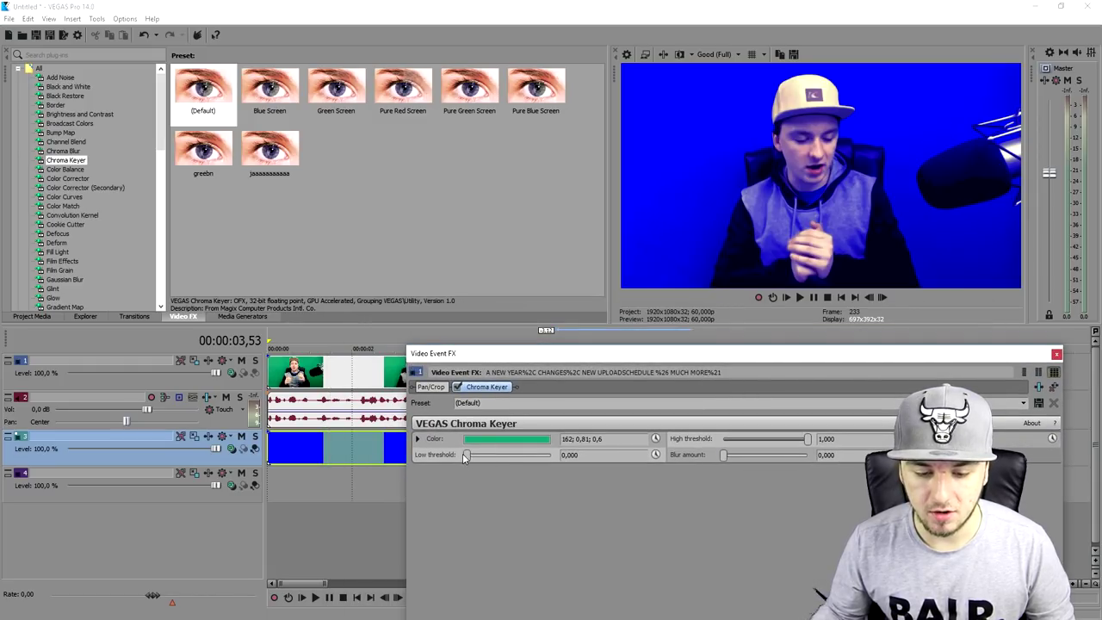
left_click_drag(467, 454, 496, 475)
left_click_drag(805, 443, 760, 446)
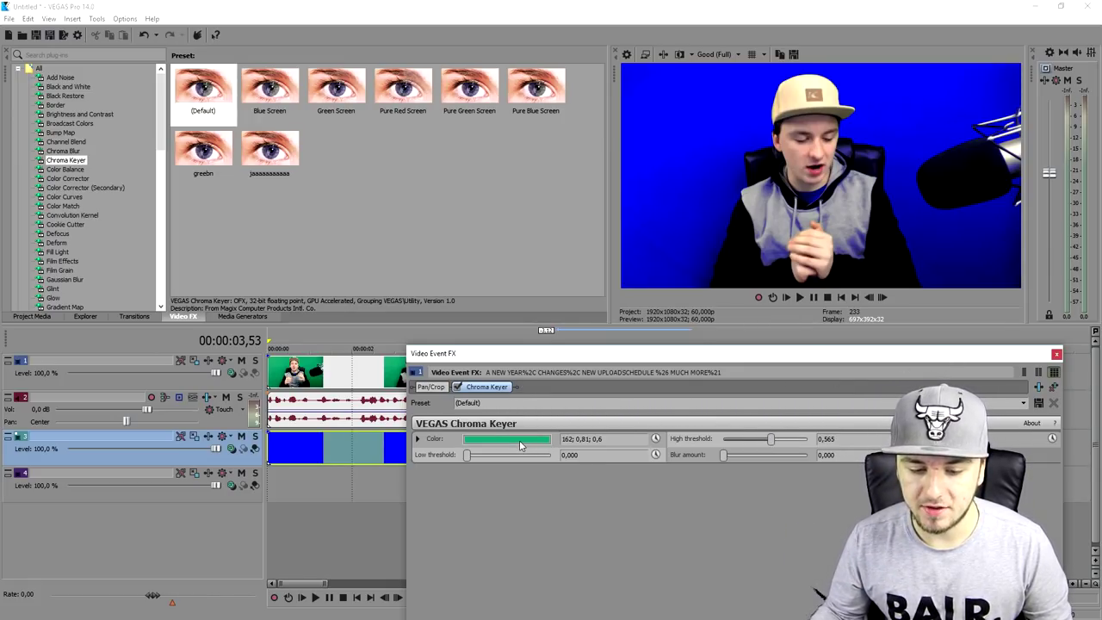
Deepen the key colour to 162; 0,88; 0,55 and move the blue background later on track 3.
left_click(519, 442)
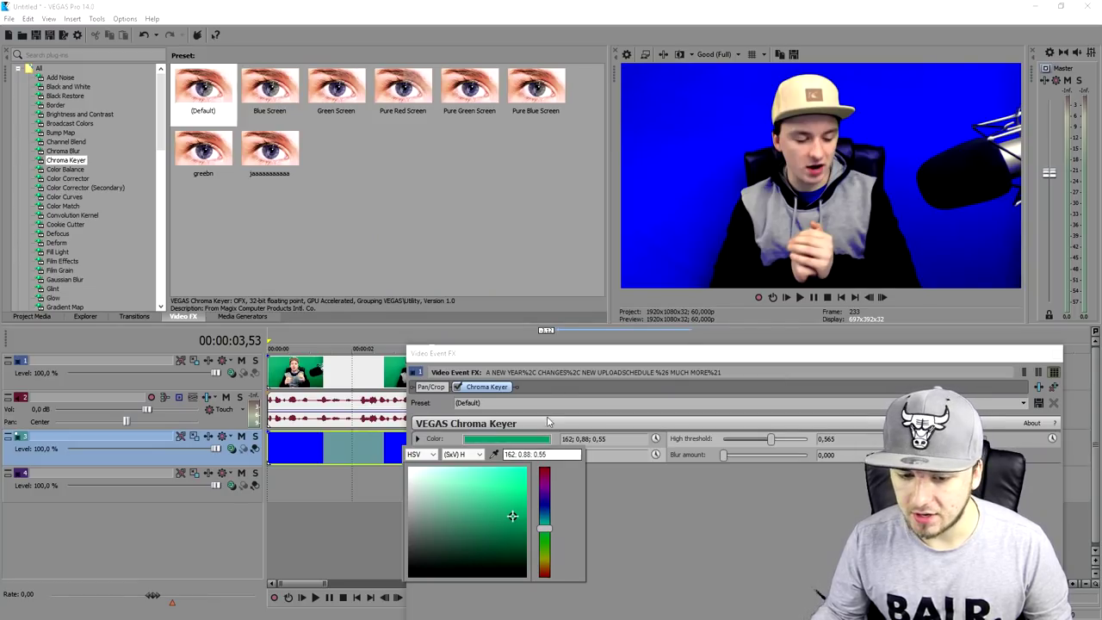
left_click(439, 483)
left_click_drag(382, 451, 591, 450)
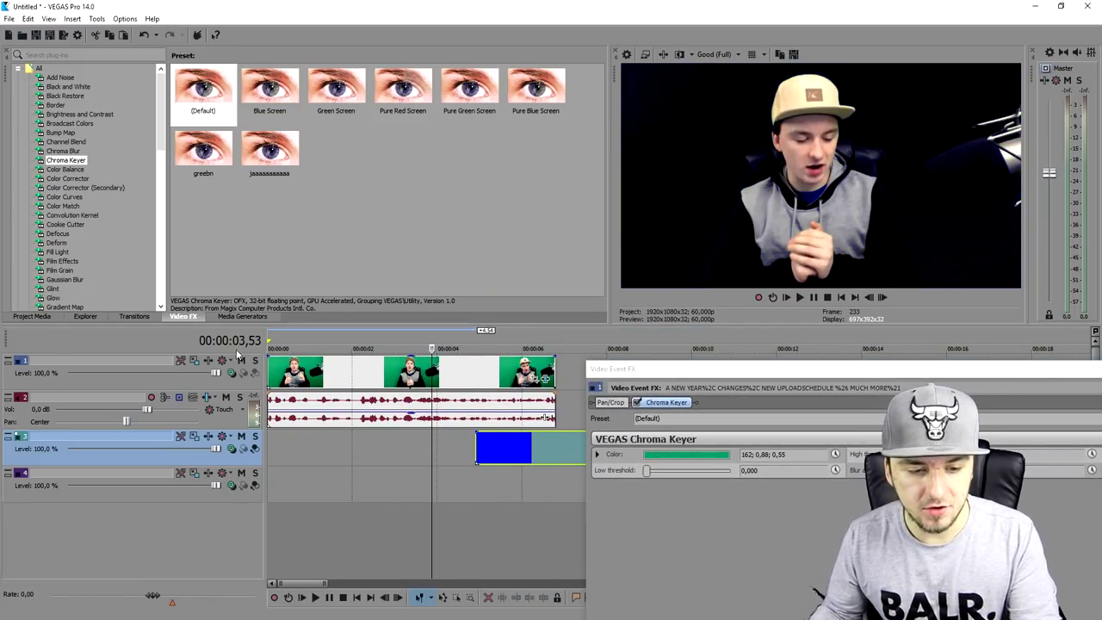
Place the Yellow Solid Color preset at the start of track 3.
left_click(233, 317)
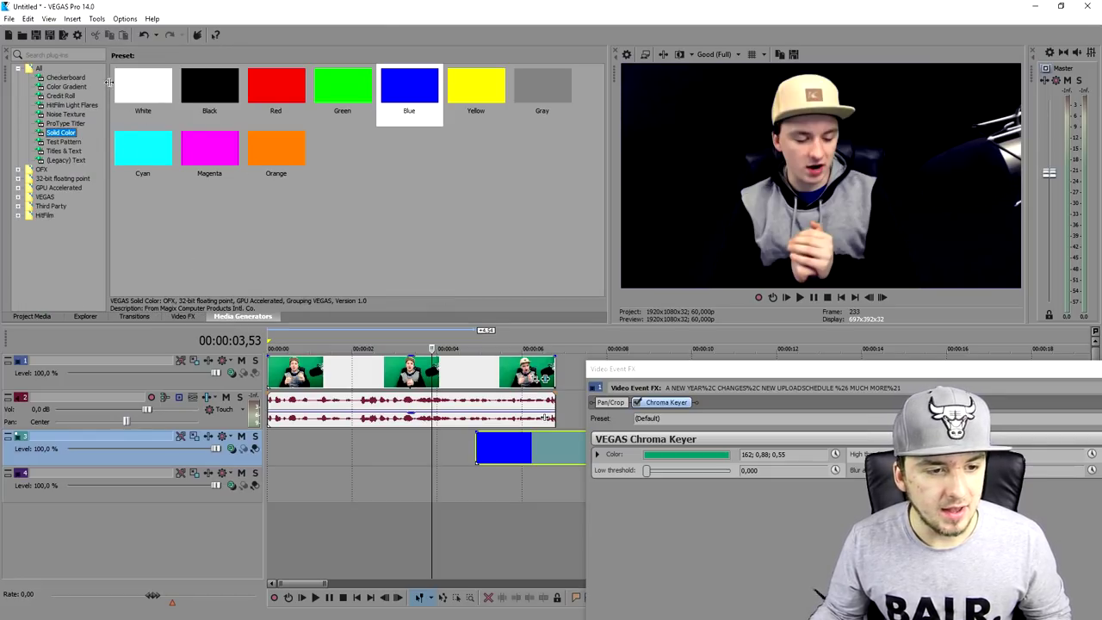
left_click_drag(471, 101, 355, 441)
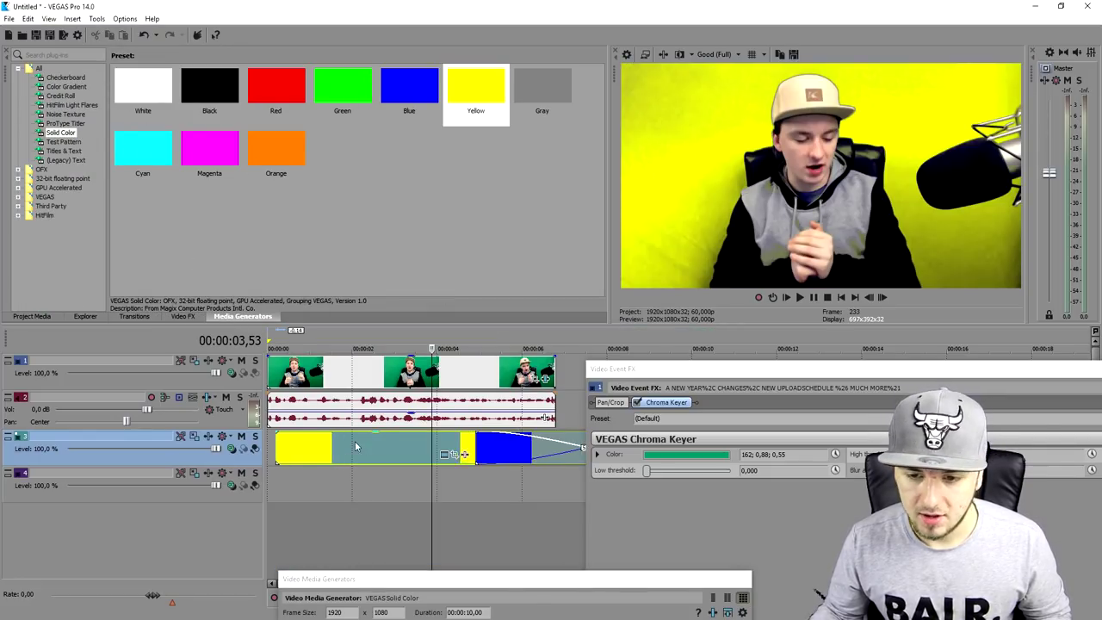
left_click(353, 439)
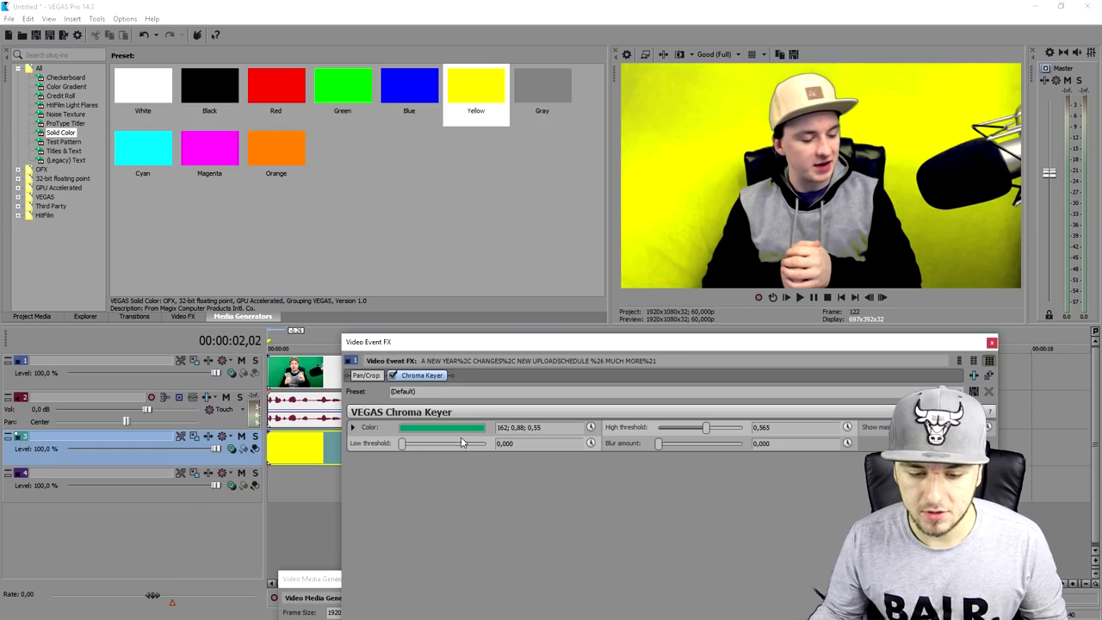
Change the key colour to 162; 0,79; 0,52 so the yellow shows through.
left_click(440, 427)
mouse_move(446, 506)
left_mouse_down()
mouse_move(450, 468)
mouse_move(438, 476)
mouse_move(445, 522)
mouse_move(451, 512)
mouse_move(436, 509)
left_mouse_up()
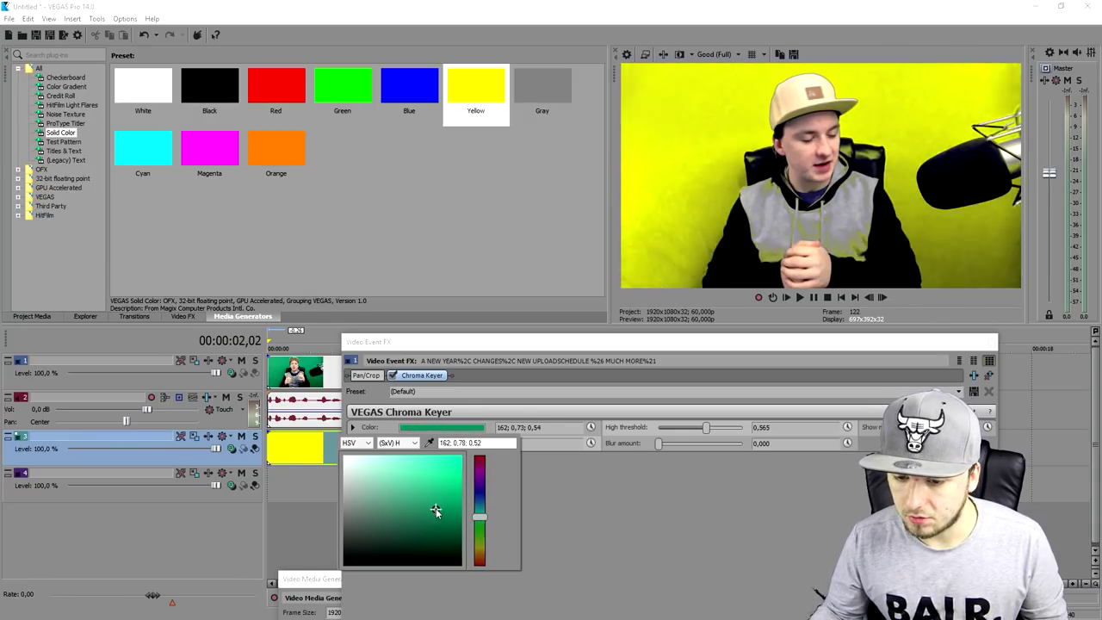
left_click(698, 474)
Adjust the high threshold to about 0,272 and raise the low threshold to strengthen the key.
mouse_move(707, 432)
left_mouse_down()
mouse_move(735, 433)
mouse_move(717, 440)
left_mouse_up()
left_click_drag(408, 445, 440, 445)
left_click_drag(724, 432, 684, 430)
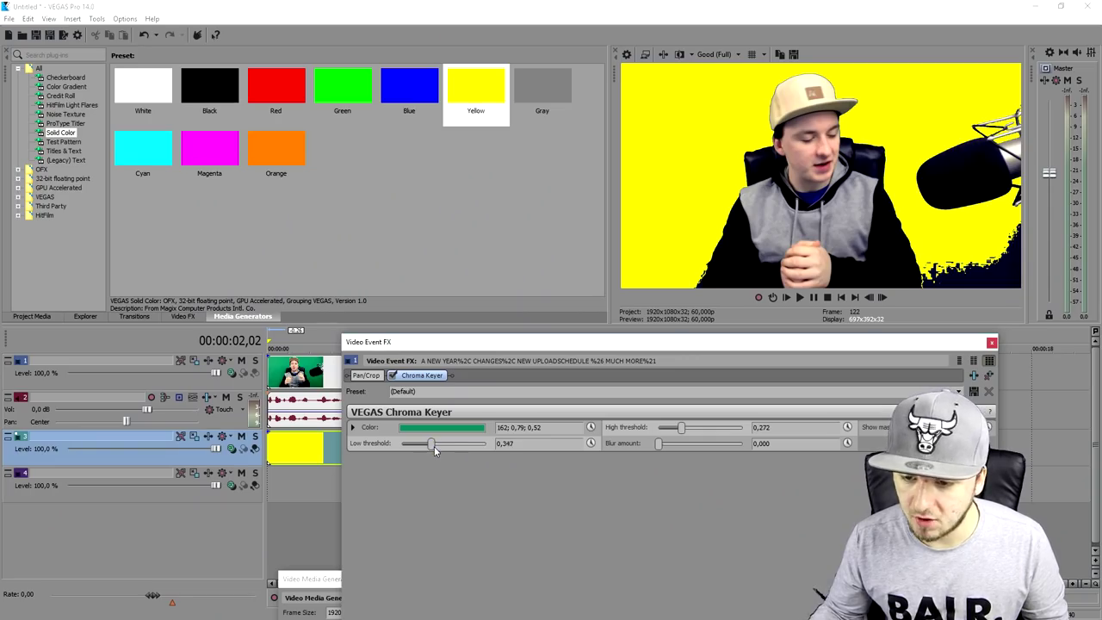
Settle the low threshold at 0,327 and refine the key colour to 162; 0,91; 0,45.
left_click_drag(434, 446, 448, 447)
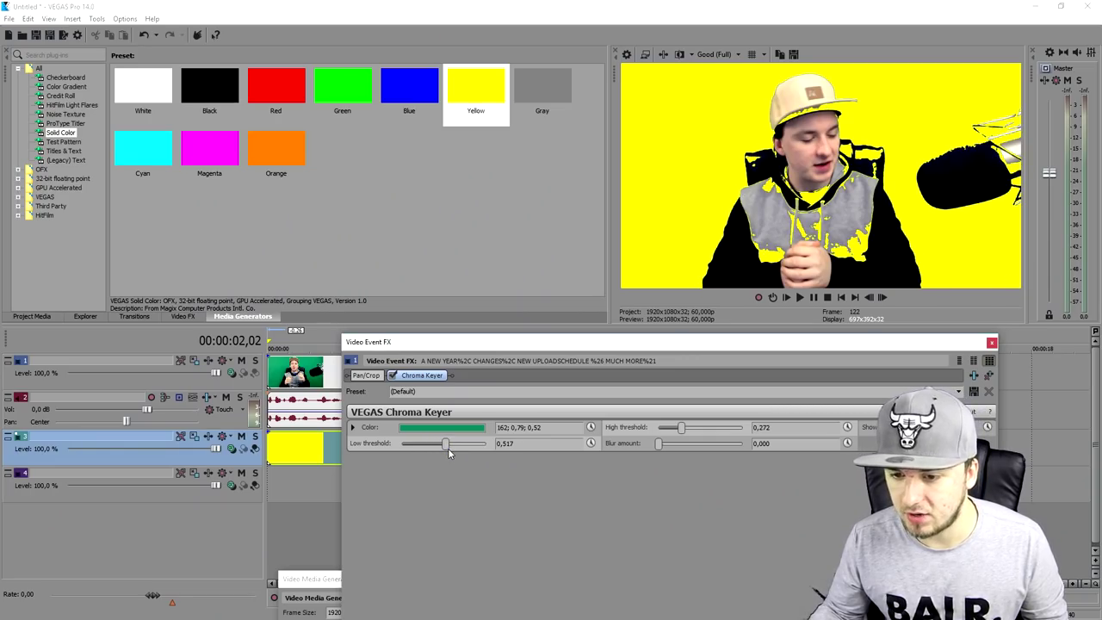
left_click_drag(446, 448, 433, 458)
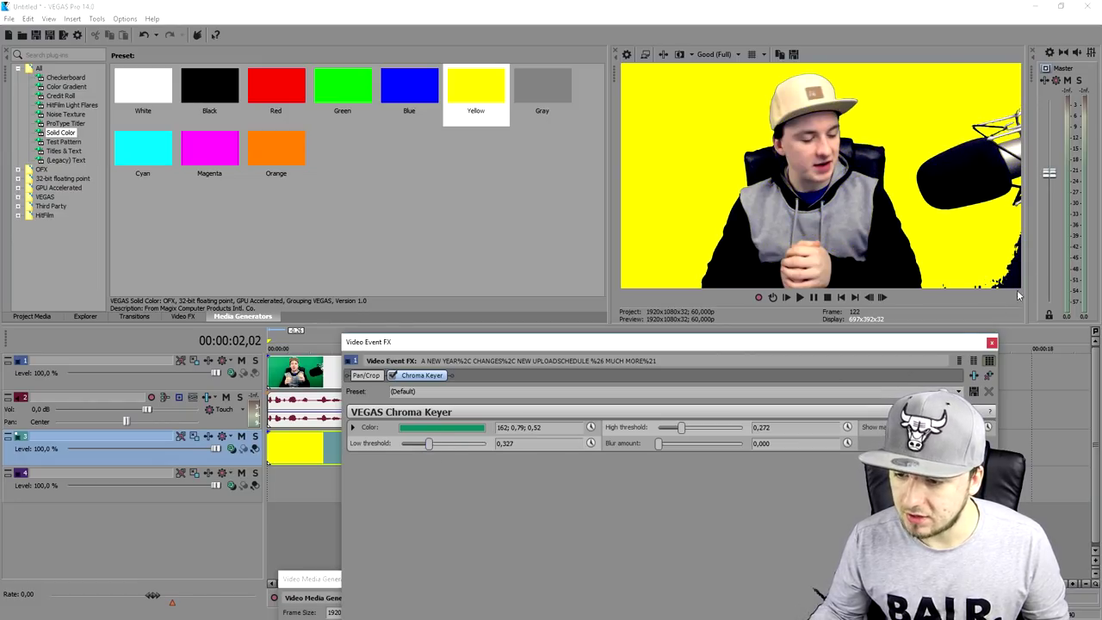
left_click(441, 427)
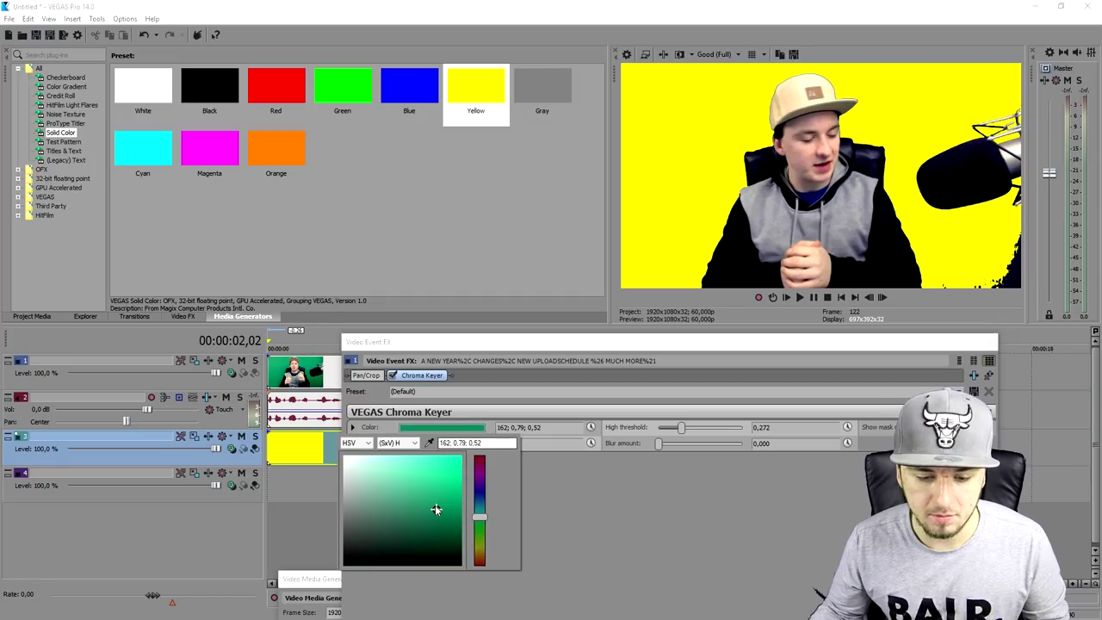
mouse_move(436, 510)
left_mouse_down()
mouse_move(455, 501)
mouse_move(451, 519)
left_mouse_up()
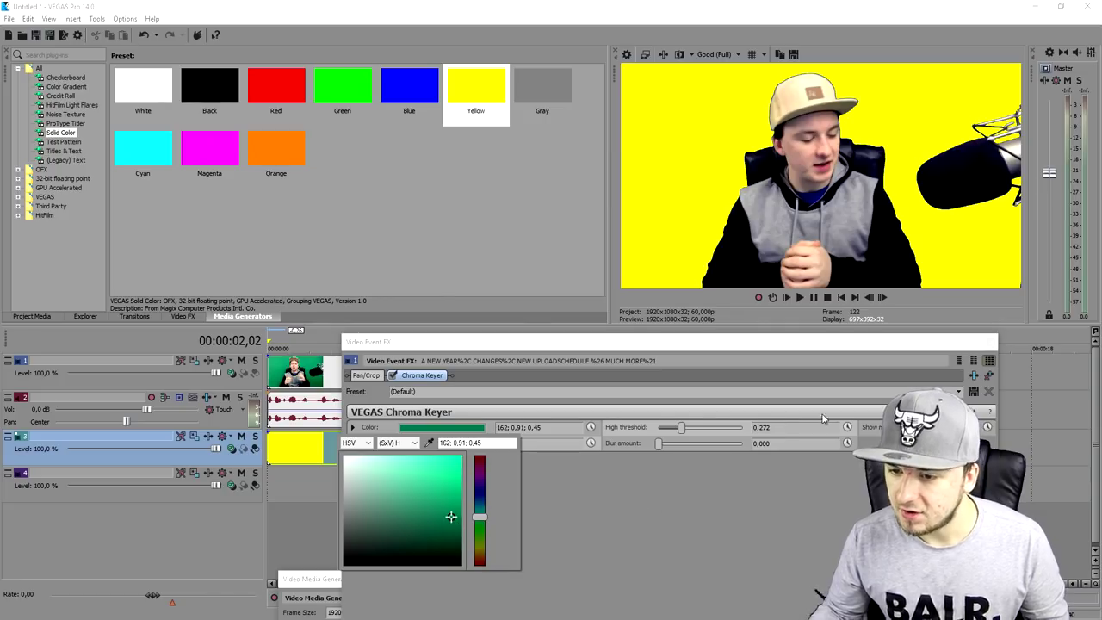